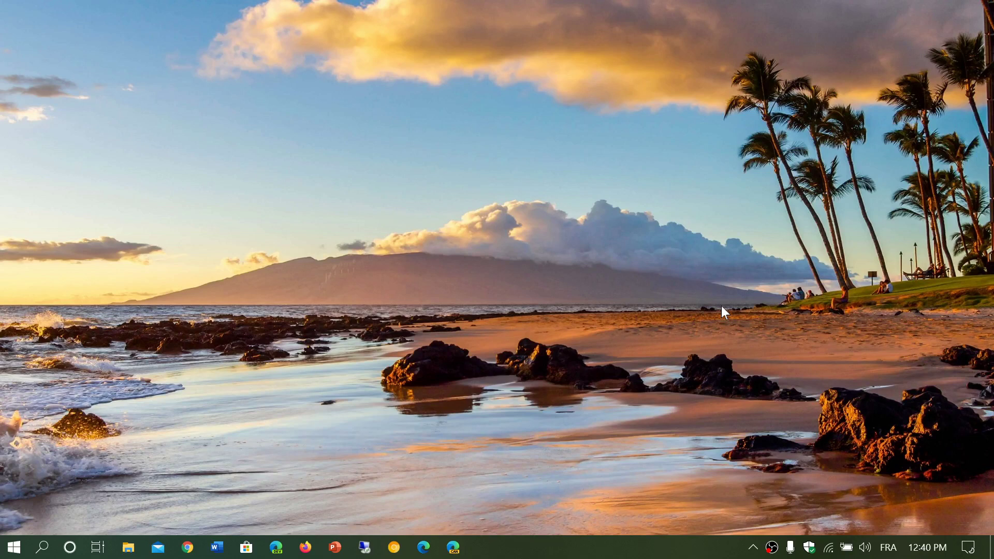
# Step: Launch Edge from the taskbar so it opens on the Google search page
pyautogui.click(424, 548)
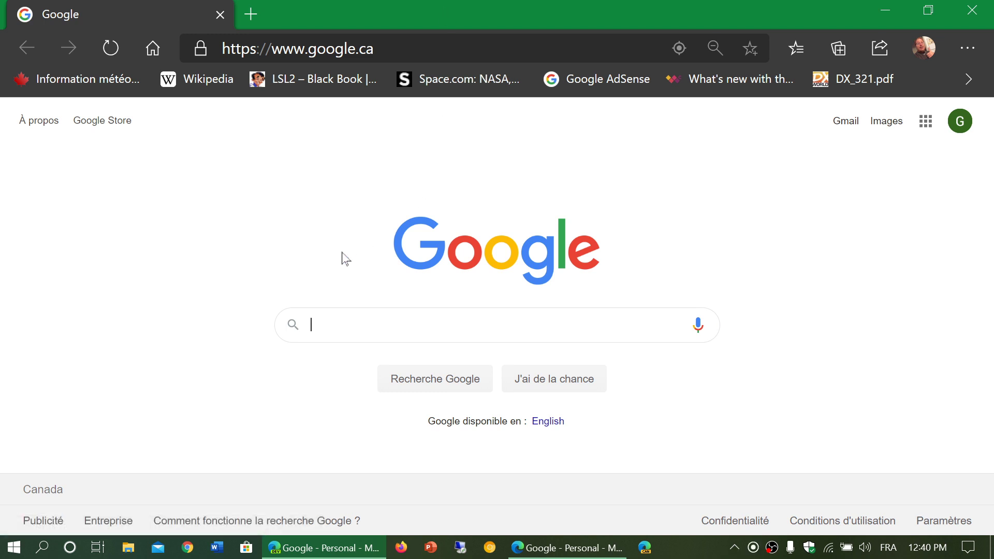
# Step: Close the duplicate Edge window, then preview the Bing new tab page and close it
pyautogui.click(972, 10)
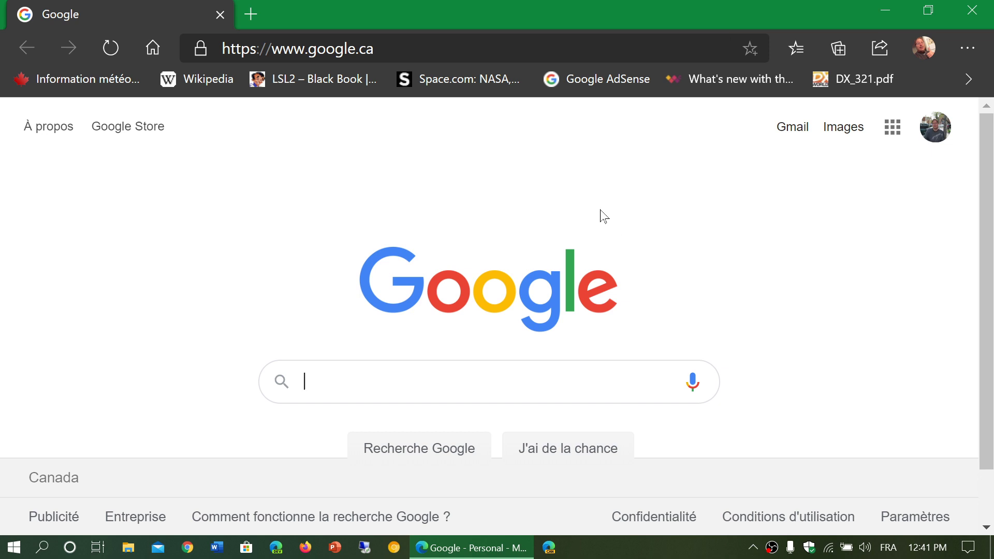
pyautogui.click(253, 16)
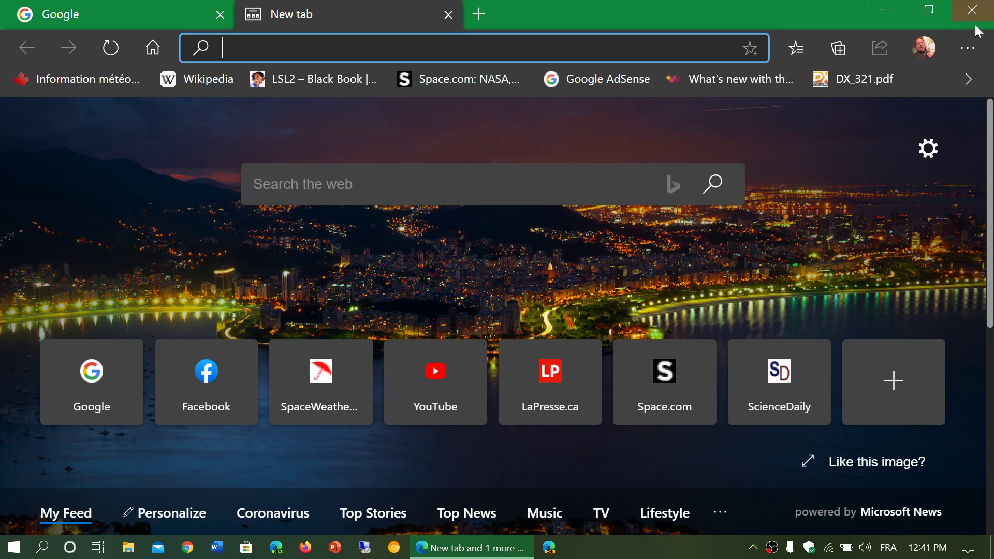
pyautogui.click(449, 14)
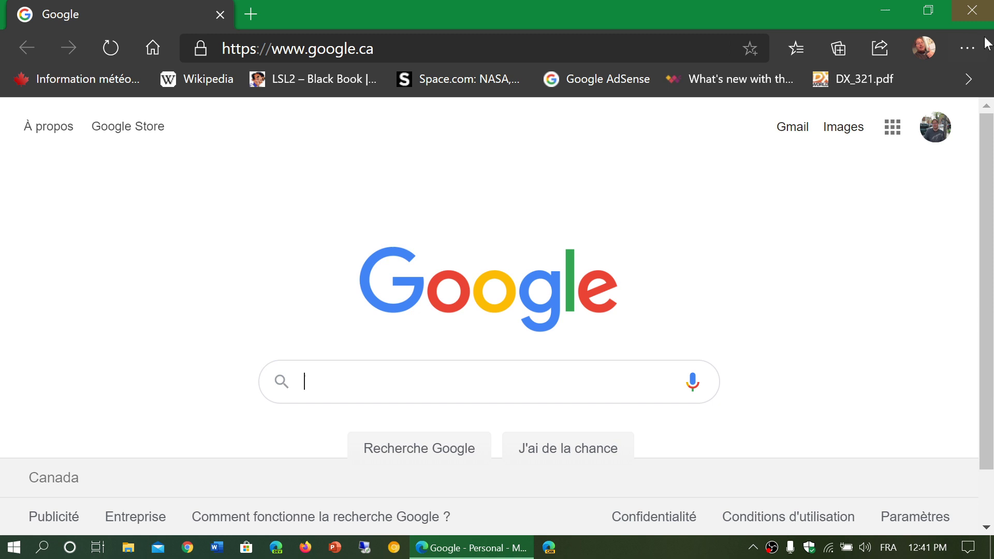
# Step: Open Edge Settings and show the On startup page with Google as the specific page
pyautogui.click(968, 48)
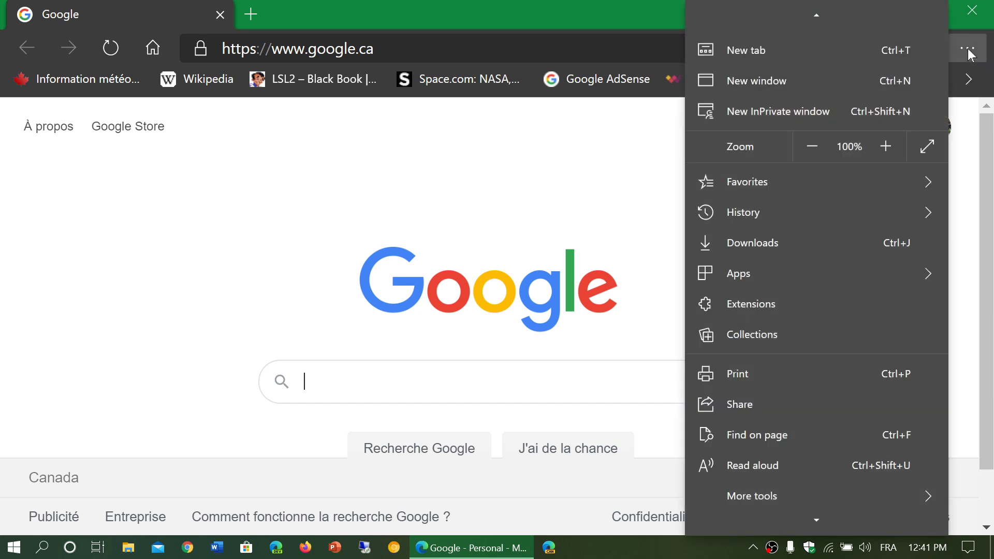
pyautogui.moveTo(752, 377)
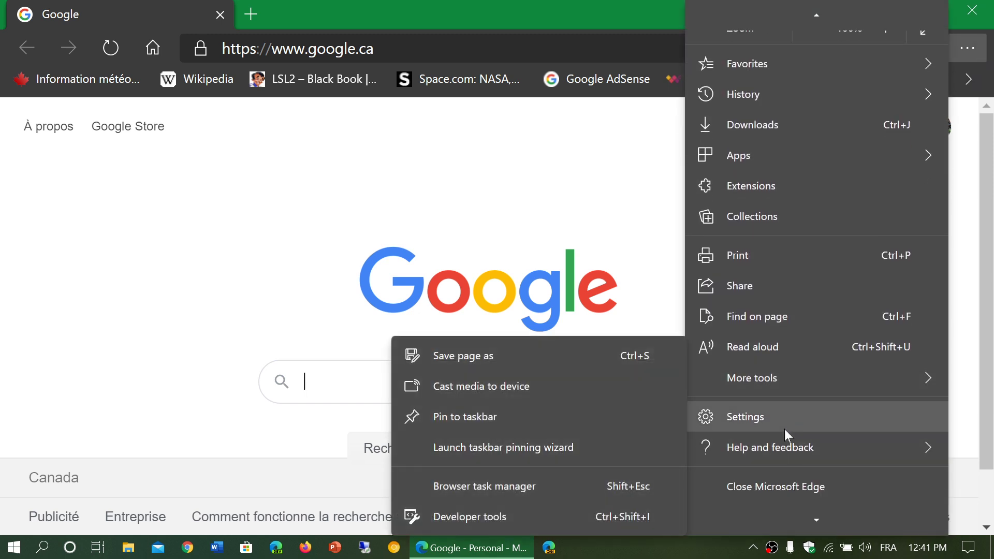
pyautogui.click(785, 424)
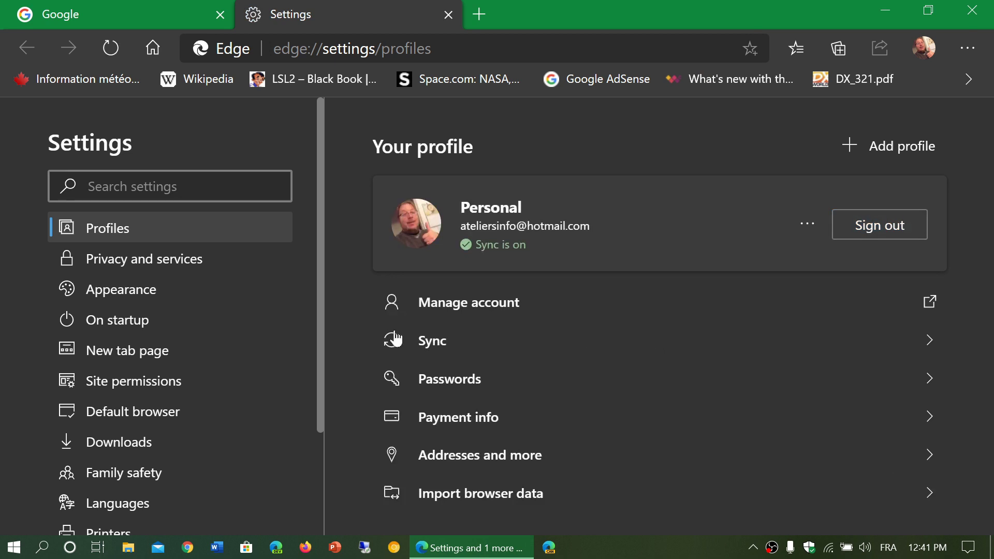
pyautogui.click(145, 323)
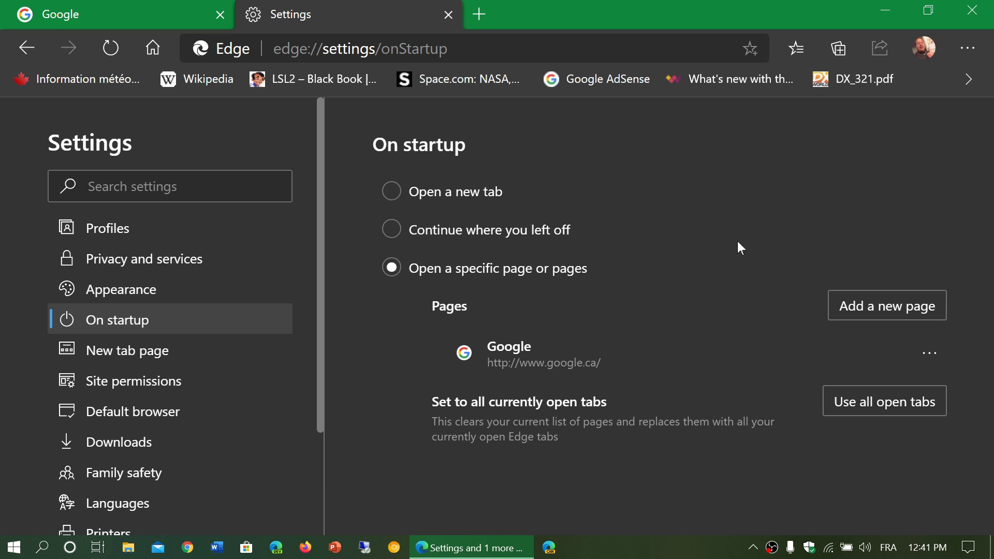
pyautogui.click(867, 300)
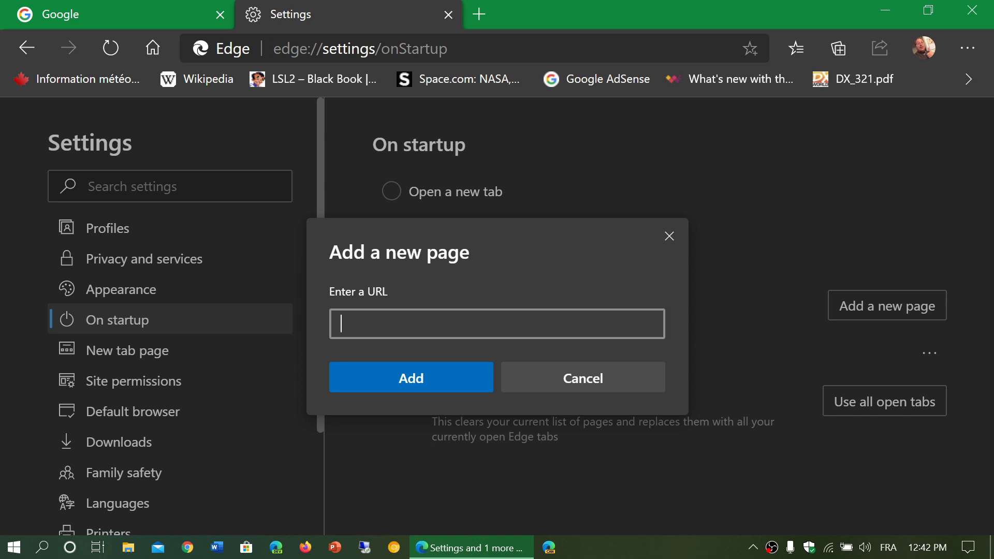
pyautogui.click(588, 387)
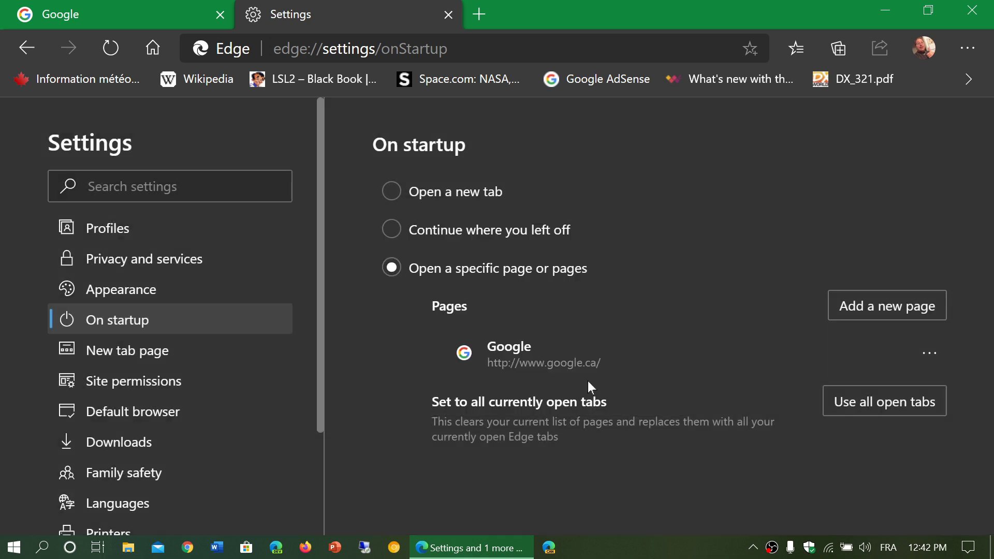
pyautogui.click(932, 355)
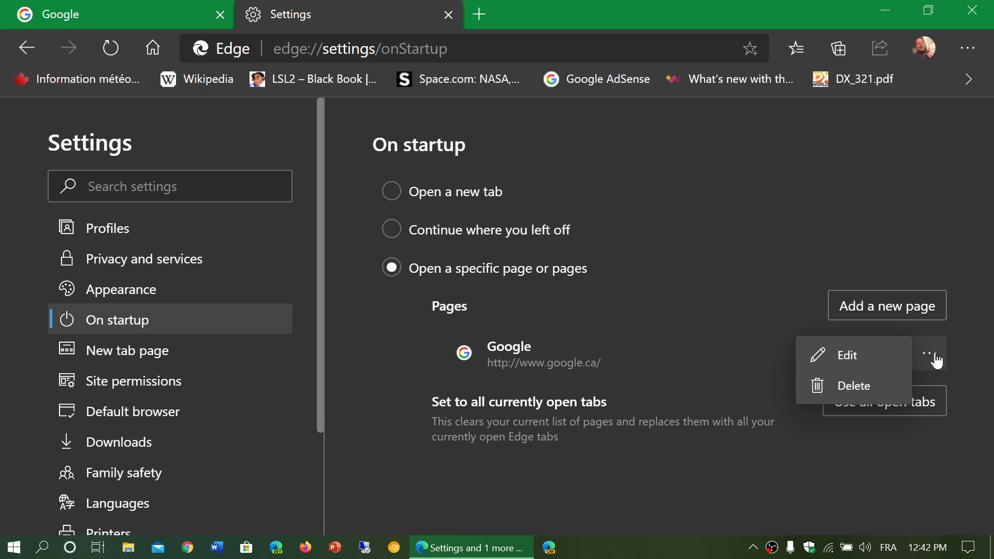
pyautogui.click(868, 218)
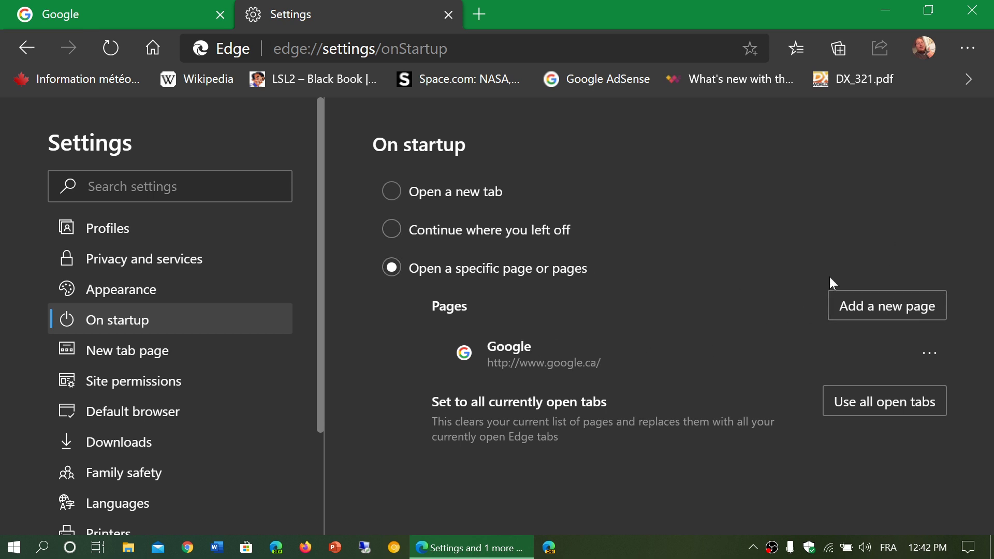
# Step: Close and relaunch Edge twice, confirming it starts directly on google.ca
pyautogui.click(972, 11)
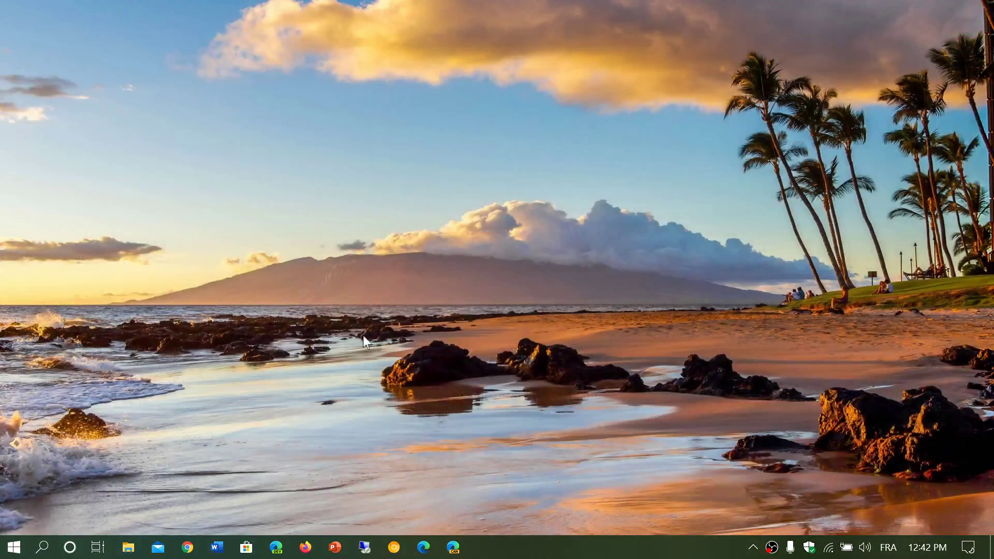
pyautogui.click(423, 547)
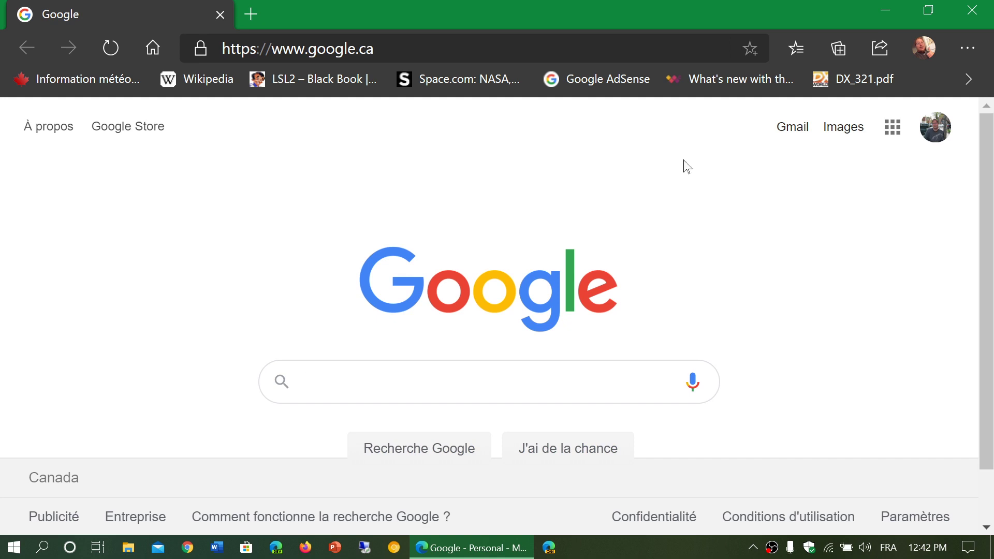
pyautogui.click(972, 11)
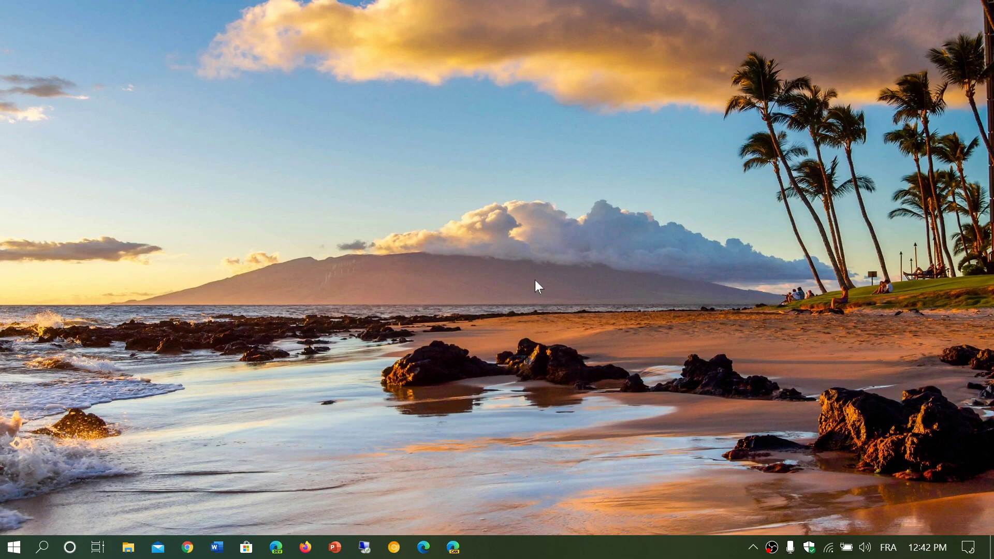
pyautogui.click(424, 548)
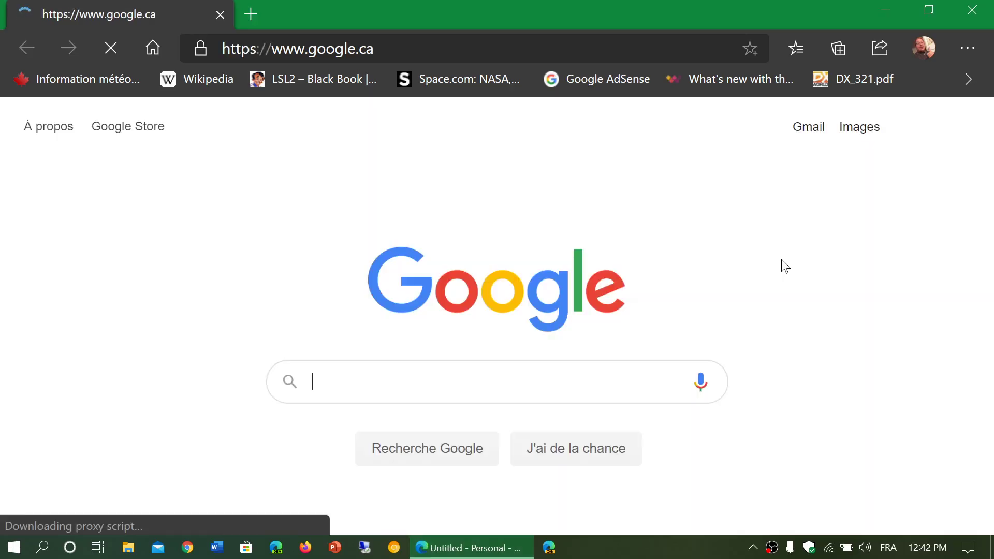
# Step: Reopen Edge Settings, revisit On startup, then switch to the New tab page settings
pyautogui.click(970, 50)
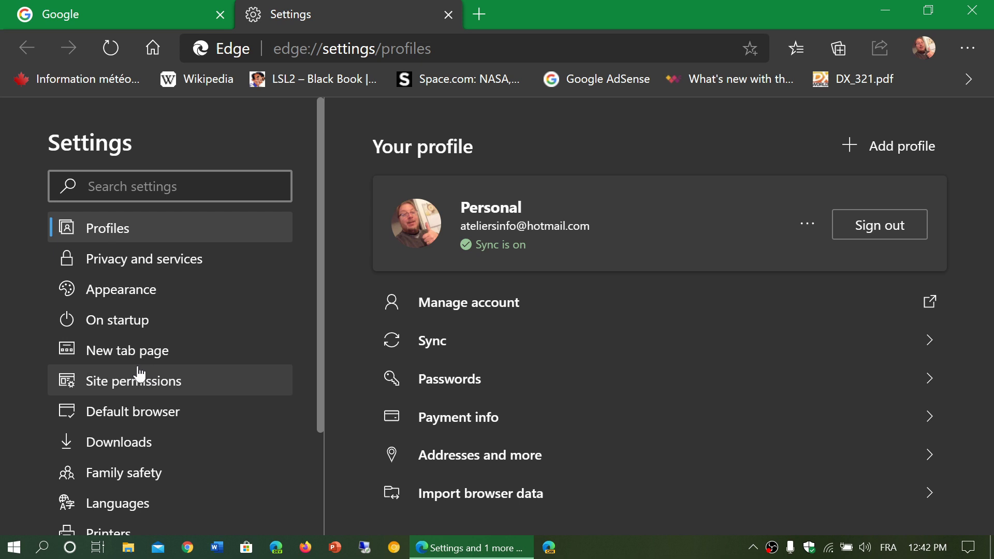
pyautogui.click(132, 328)
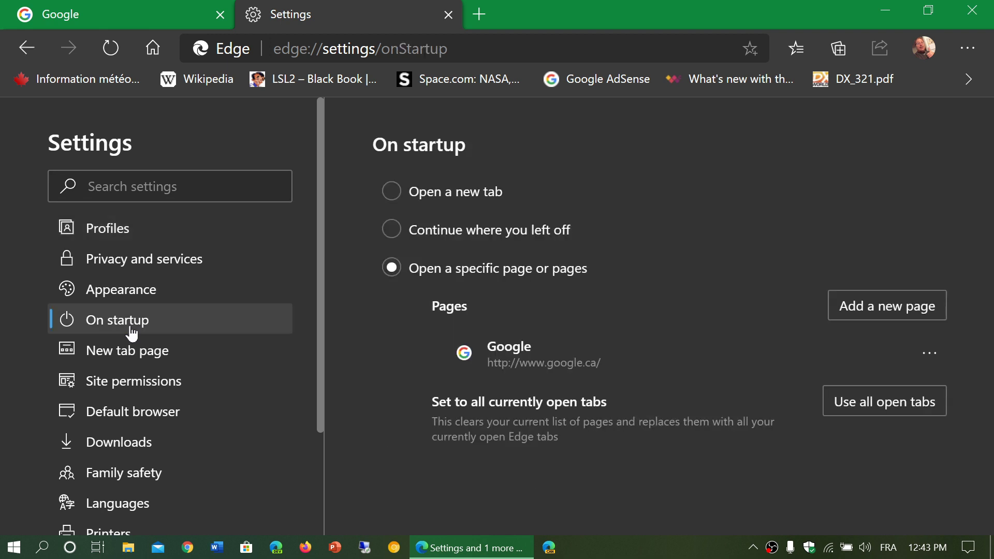
pyautogui.scroll(-1, 653, 395)
pyautogui.scroll(1, 653, 395)
pyautogui.click(159, 356)
# Step: Try the Focused, Inspirational, Informational and Custom layouts, leave Informational, then close Edge
pyautogui.click(905, 196)
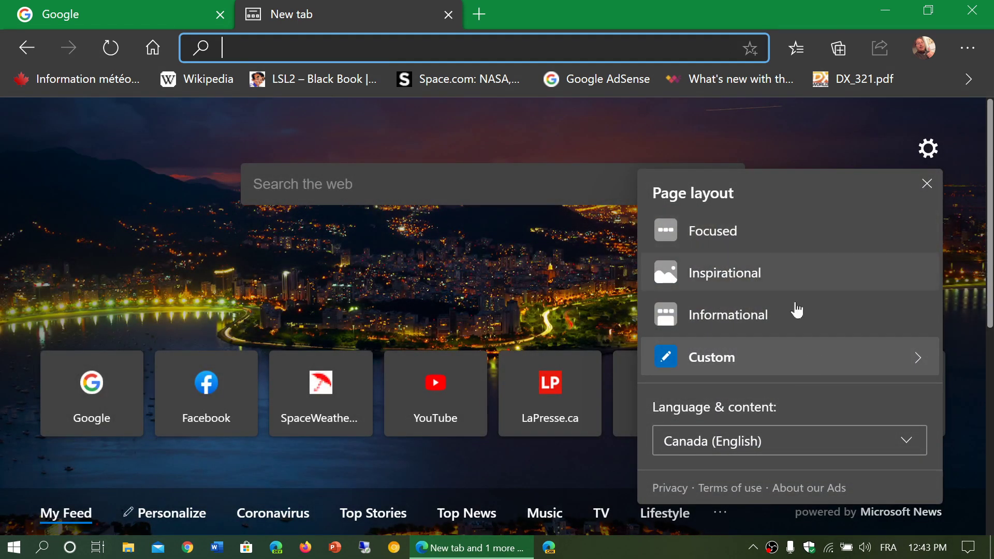
pyautogui.click(722, 234)
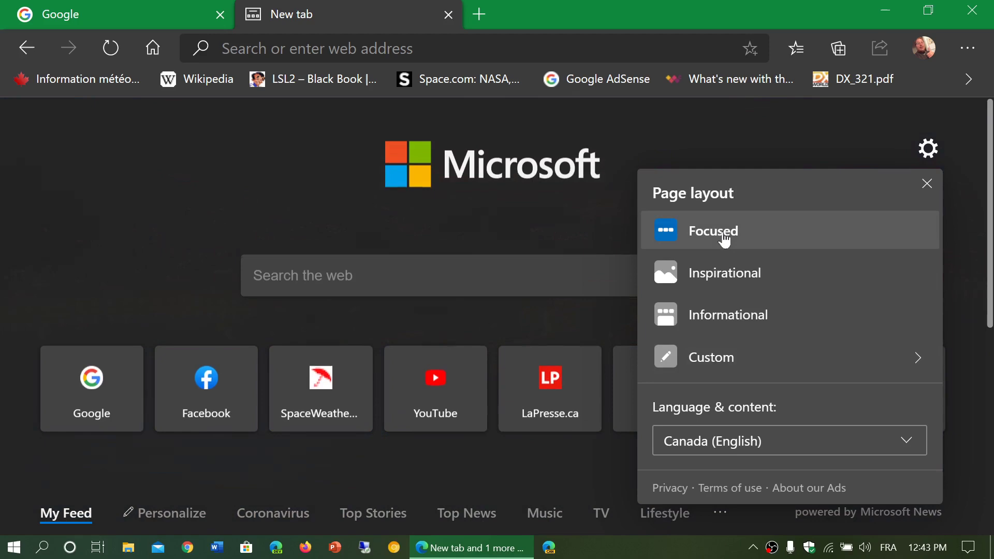
pyautogui.click(736, 282)
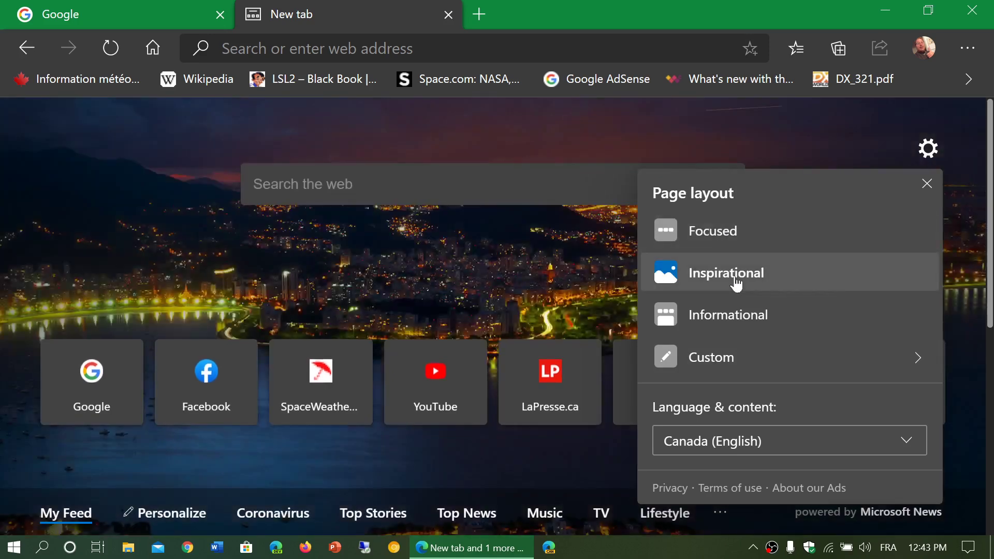
pyautogui.click(733, 324)
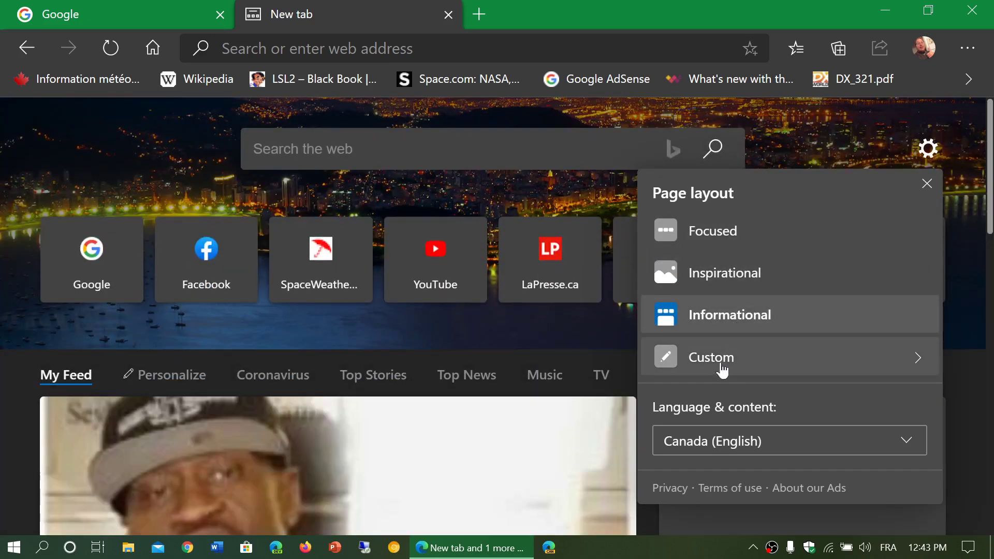
pyautogui.click(720, 362)
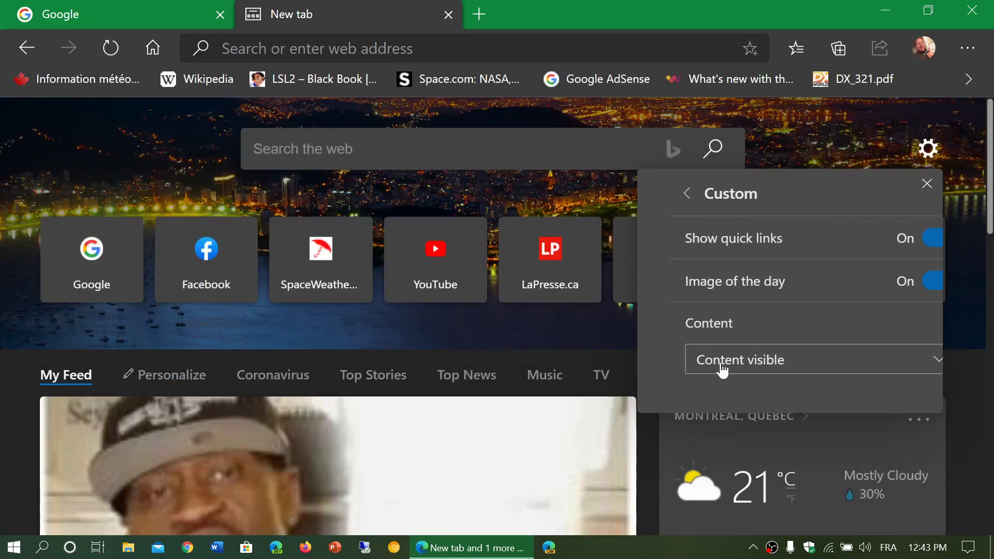
pyautogui.click(926, 180)
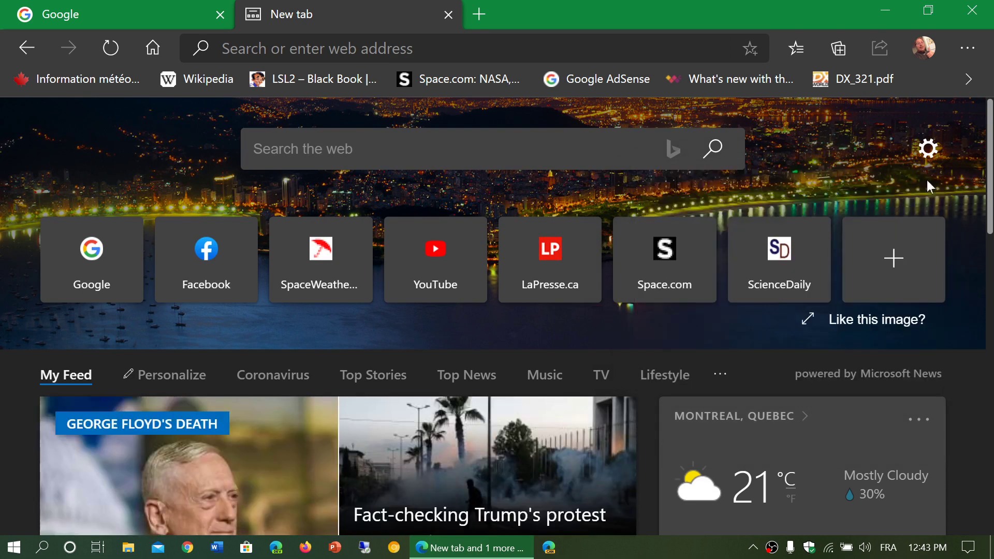
pyautogui.click(448, 15)
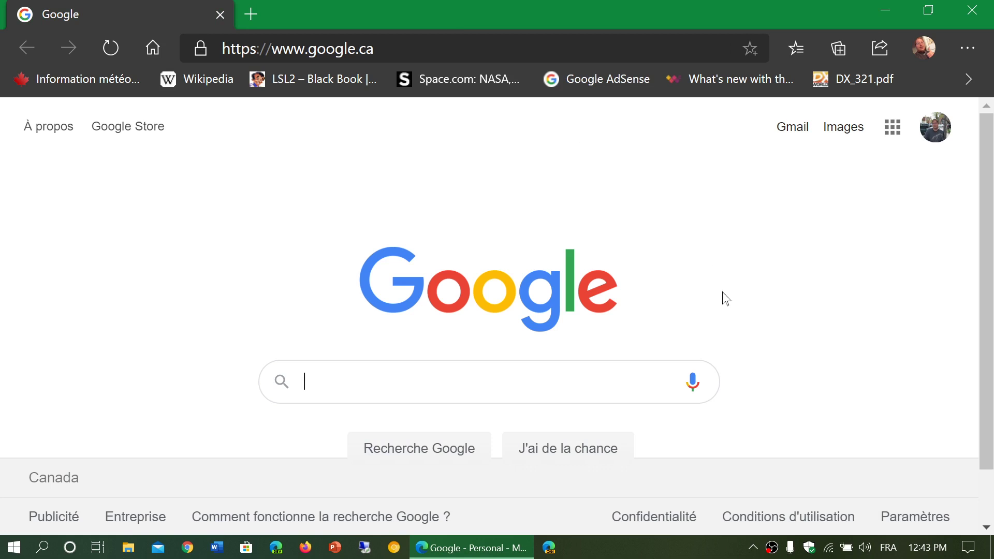
pyautogui.click(970, 17)
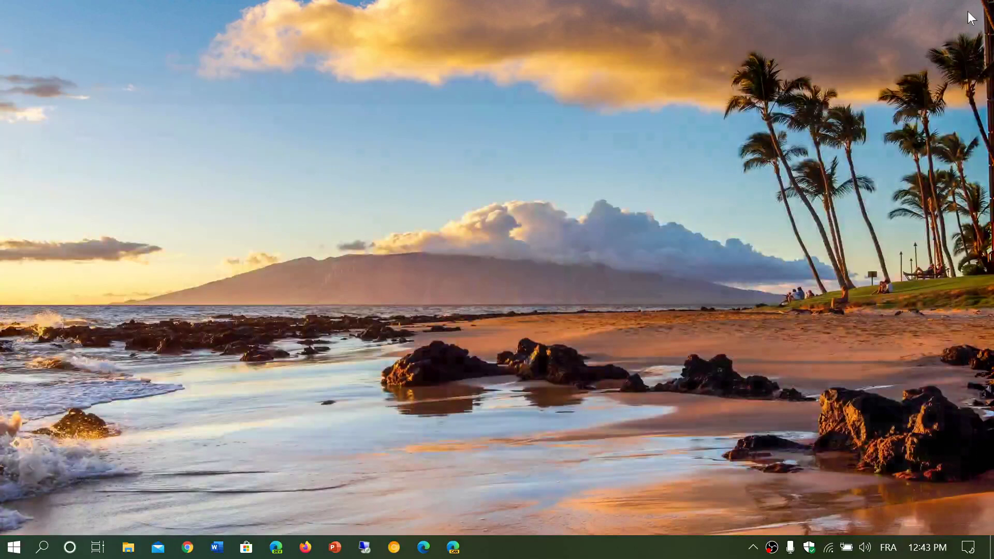